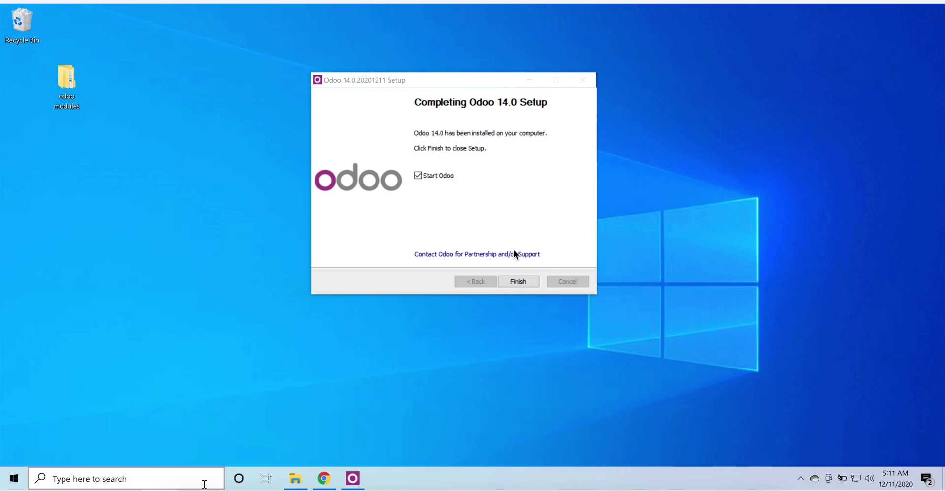
Step: Finish the Odoo 14.0 installer with Start Odoo ticked so Odoo launches
click(530, 224)
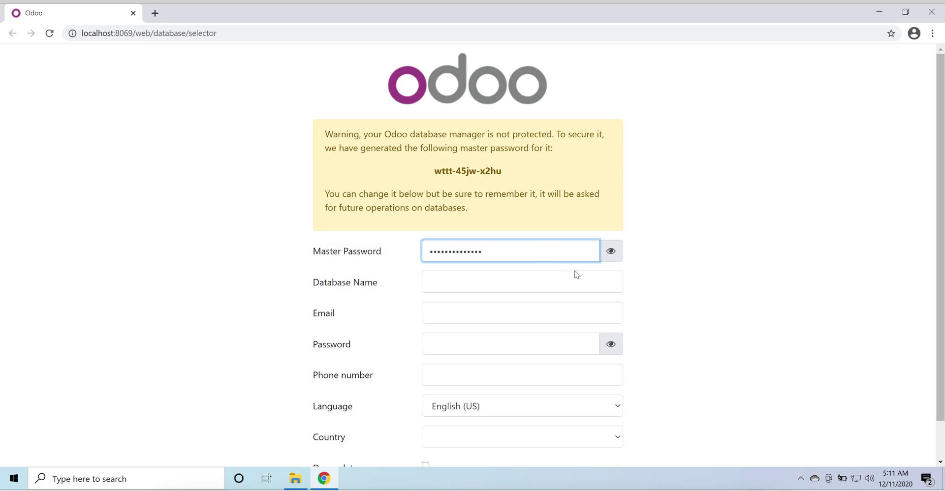
Step: Replace the generated master password with a new one and name the database odoo14
click(612, 252)
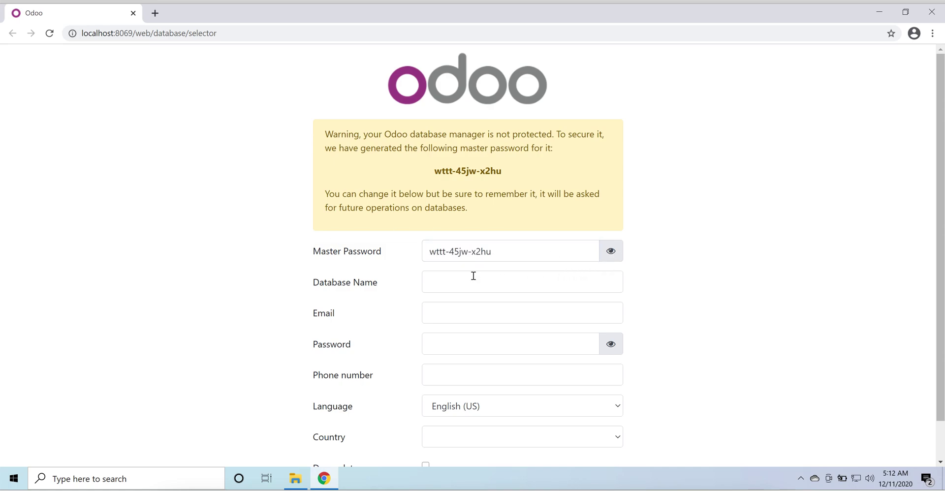
click(505, 249)
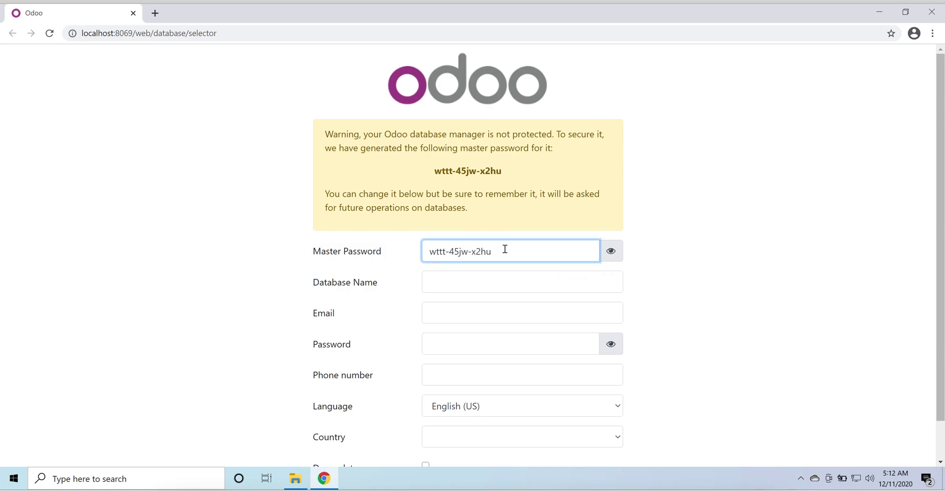
key(BackSpace)
key(BackSpace)
key(BackSpace)
key(BackSpace)
key(BackSpace)
key(BackSpace)
key(BackSpace)
key(BackSpace)
key(BackSpace)
key(BackSpace)
key(BackSpace)
key(BackSpace)
key(BackSpace)
key(BackSpace)
text(admin)
click(497, 280)
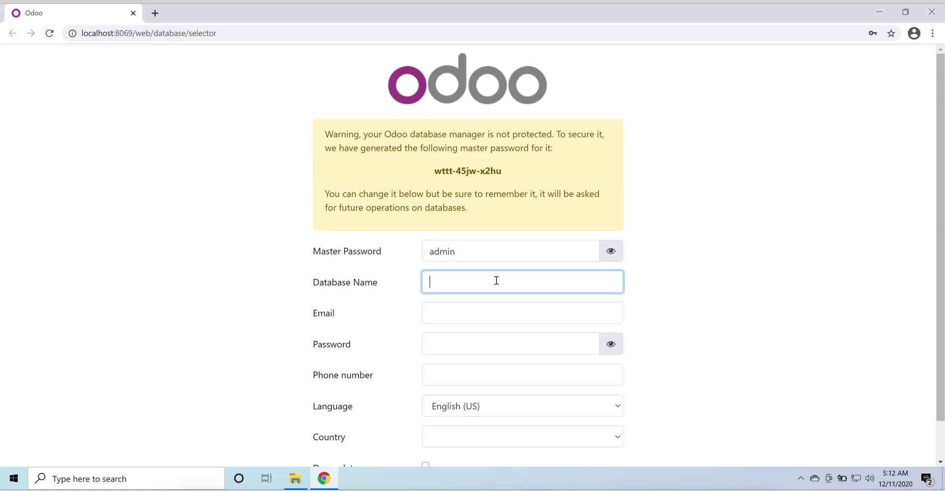
text(odoo14)
Step: Enter the admin login e-mail and the account password
click(477, 312)
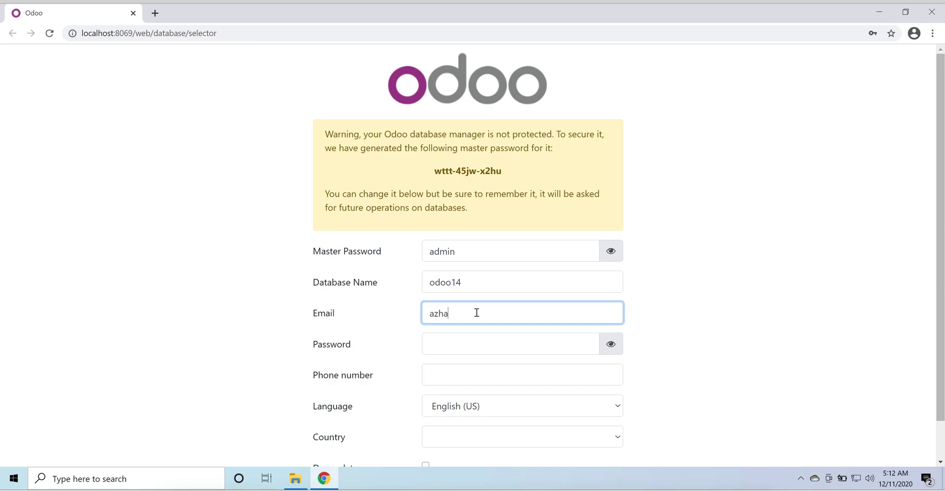
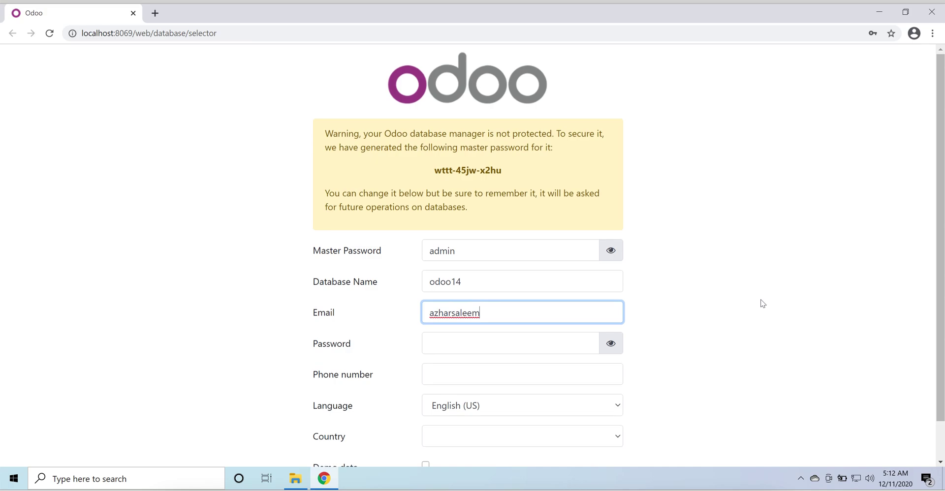
scroll(761, 299, down, 1)
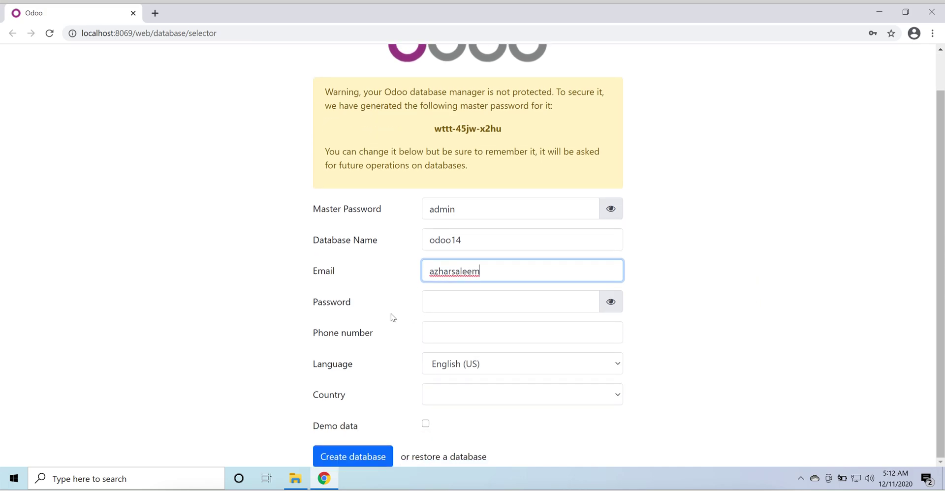
click(507, 306)
text(admin)
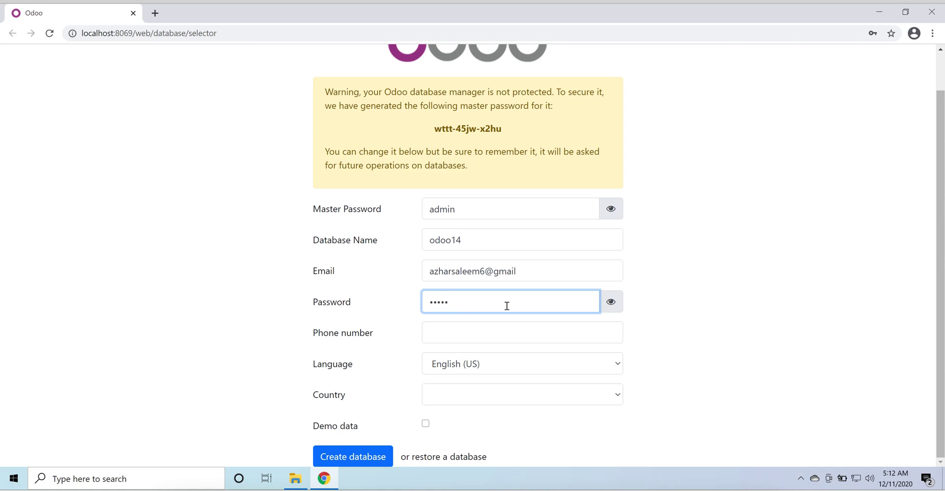
click(613, 304)
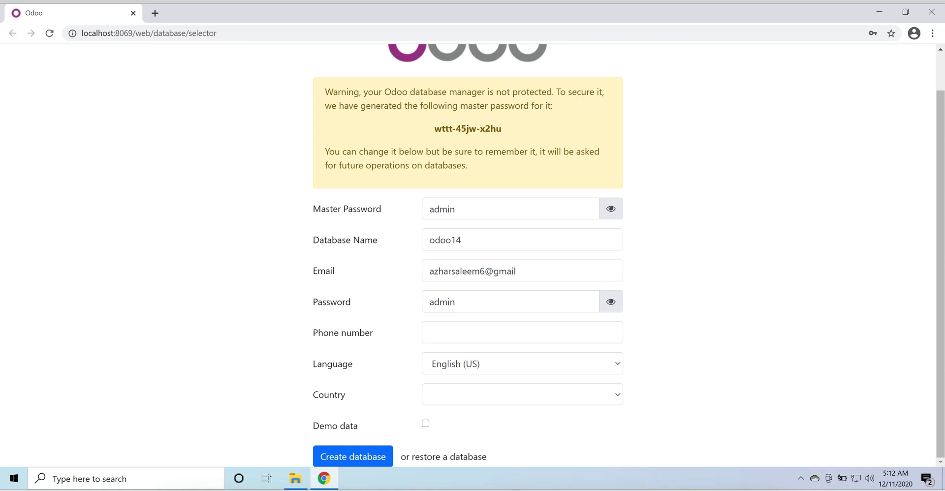
click(531, 300)
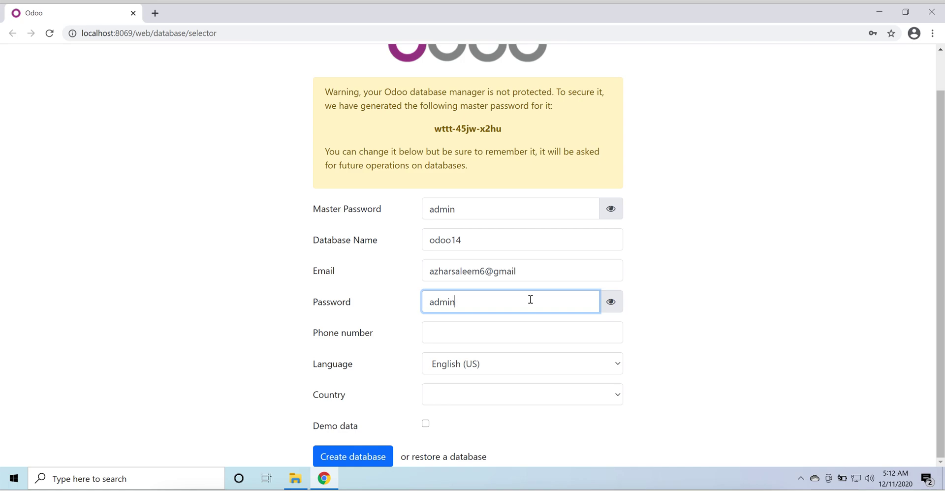
text(123)
Step: Fill in the phone number and set the country to United Arab Emirates
click(507, 331)
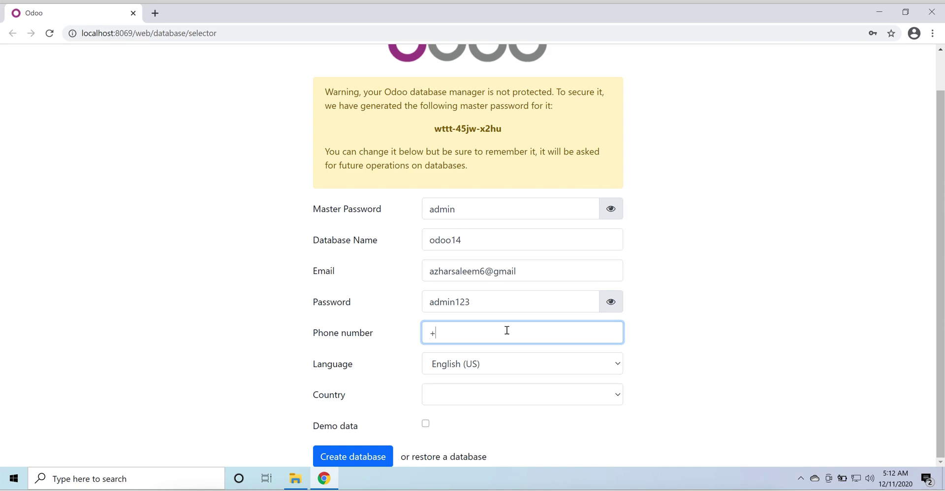
click(565, 393)
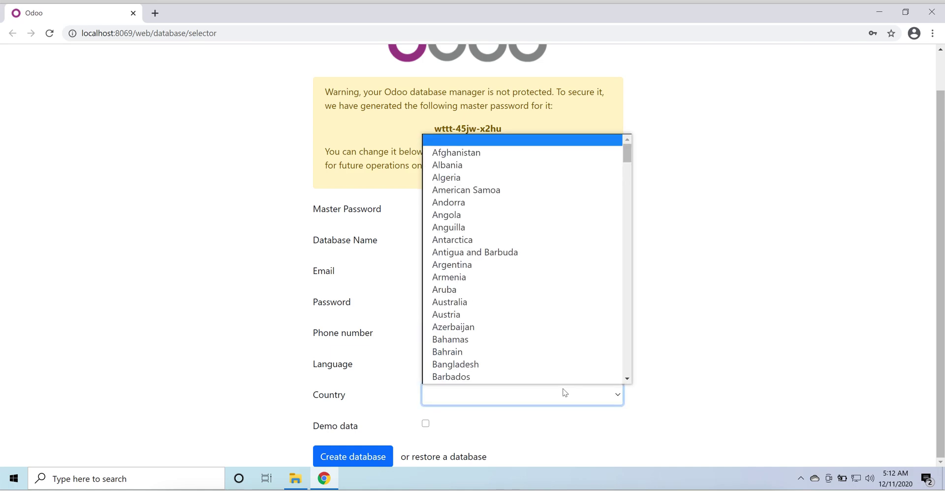
text(un)
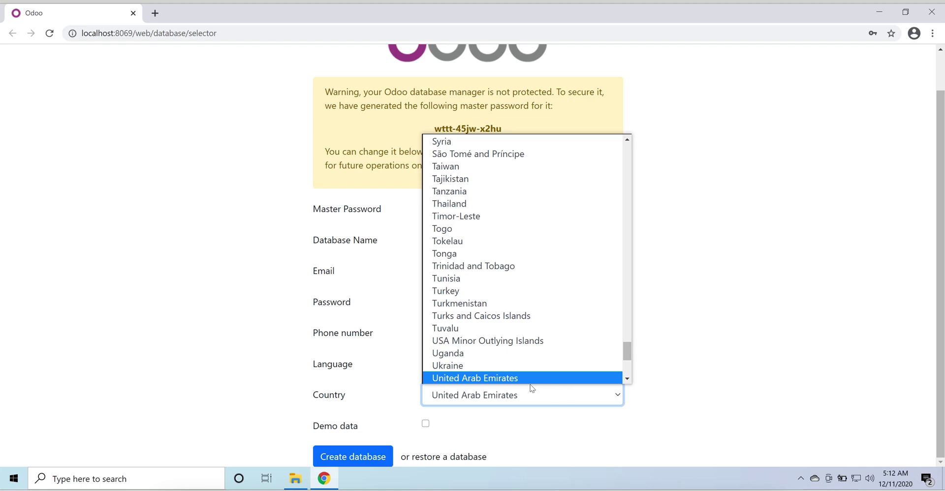
scroll(530, 382, down, 2)
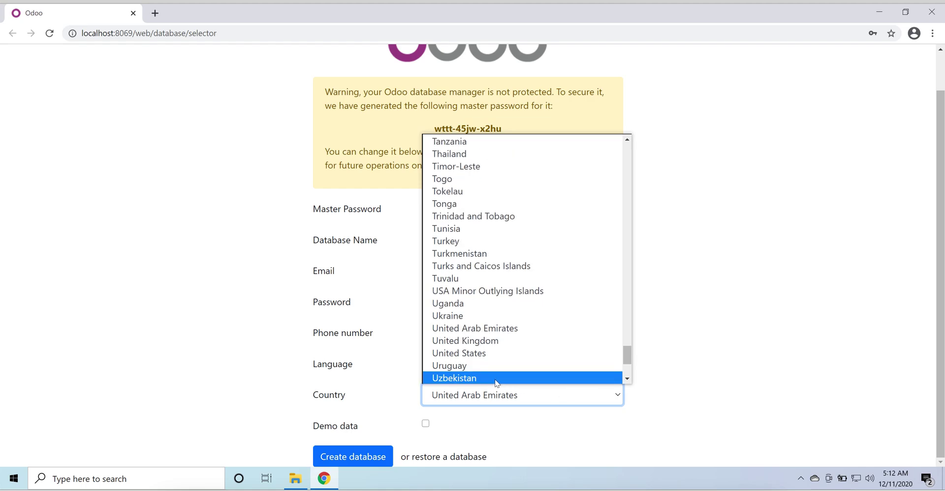
click(494, 329)
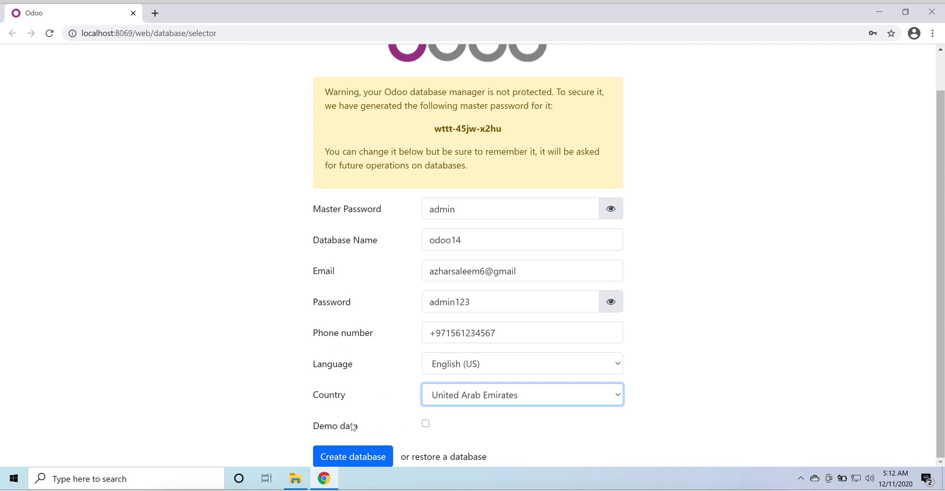
Step: Include demo data and create the odoo14 database
click(427, 424)
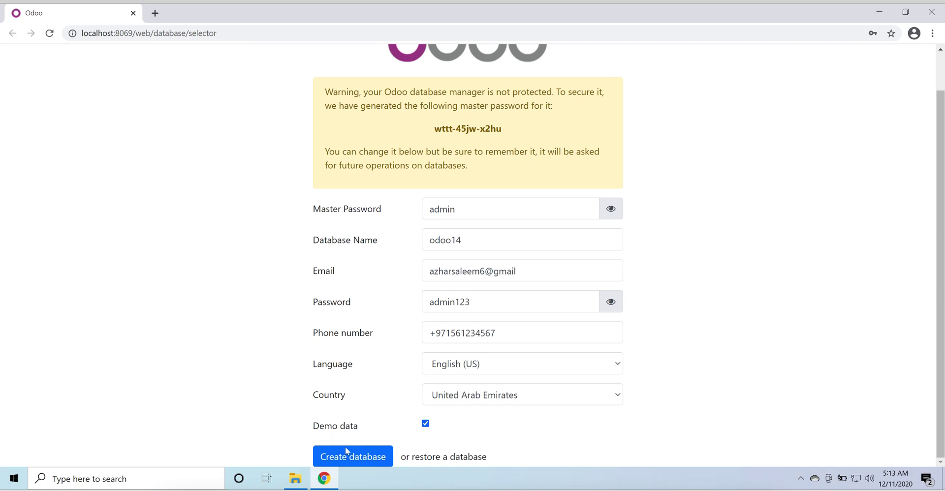
click(358, 458)
click(879, 13)
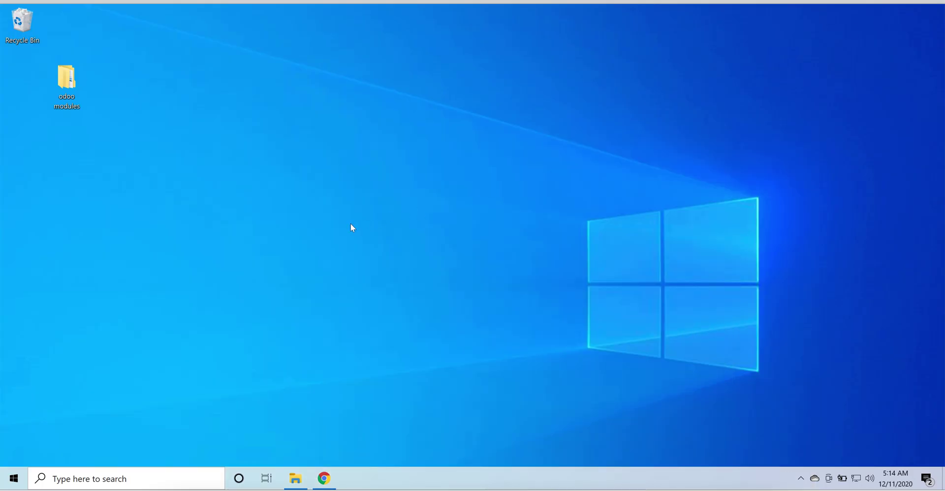
right_click(350, 224)
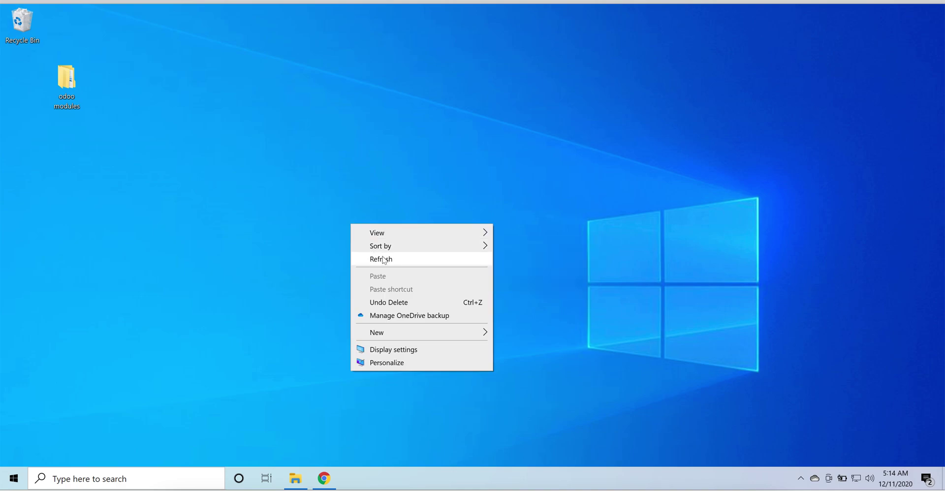
click(383, 259)
right_click(382, 256)
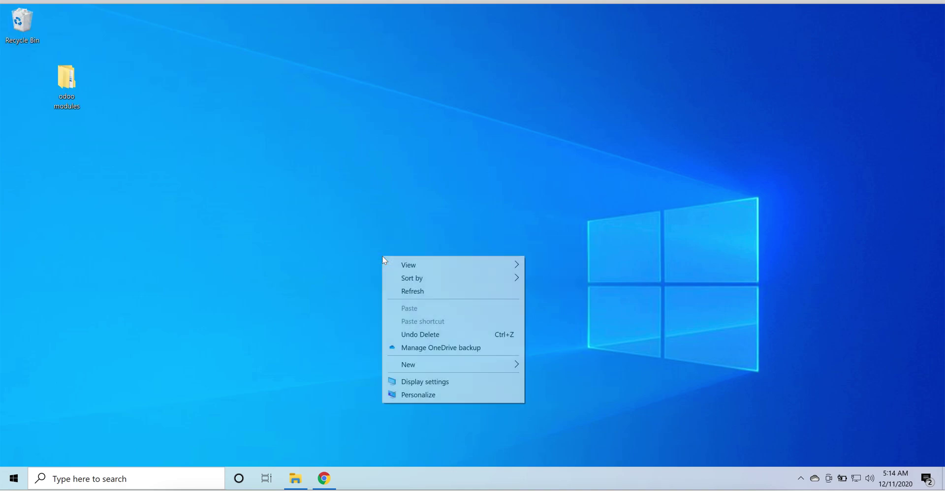
click(417, 289)
right_click(417, 290)
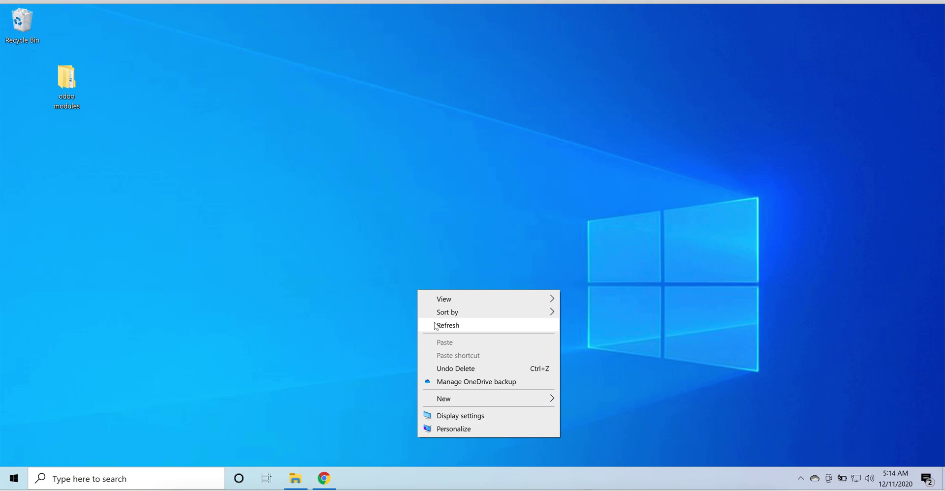
click(435, 325)
right_click(434, 323)
click(471, 217)
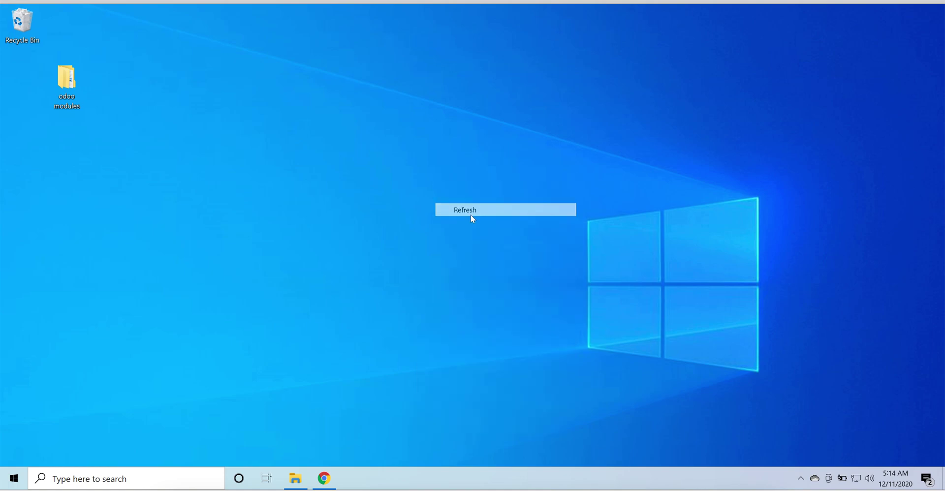
right_click(471, 215)
click(495, 251)
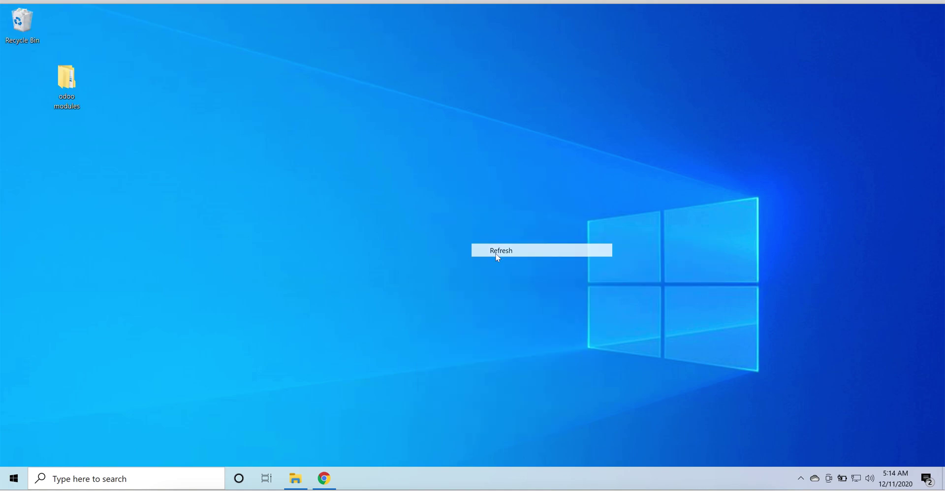
right_click(495, 253)
click(535, 296)
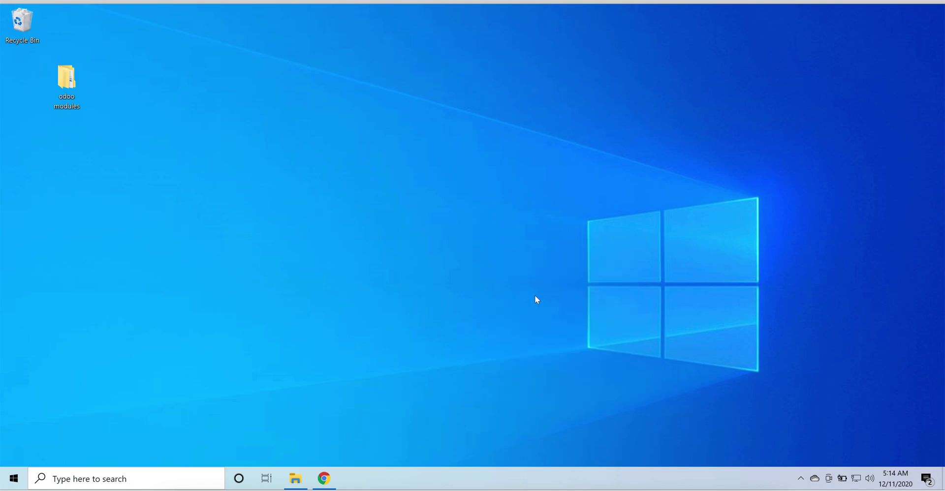
right_click(536, 296)
click(574, 327)
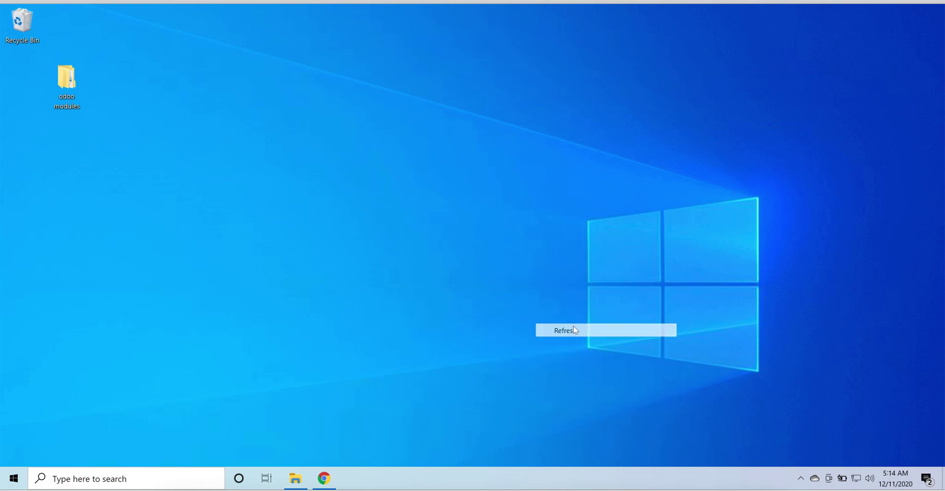
right_click(573, 326)
click(613, 212)
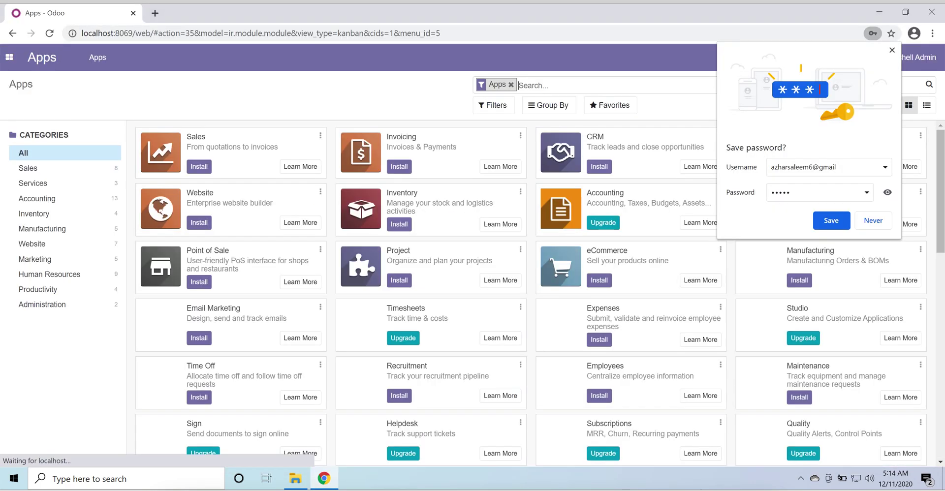
Step: Decline Chrome's password save, browse the 63-app catalogue, and install Sales
click(885, 221)
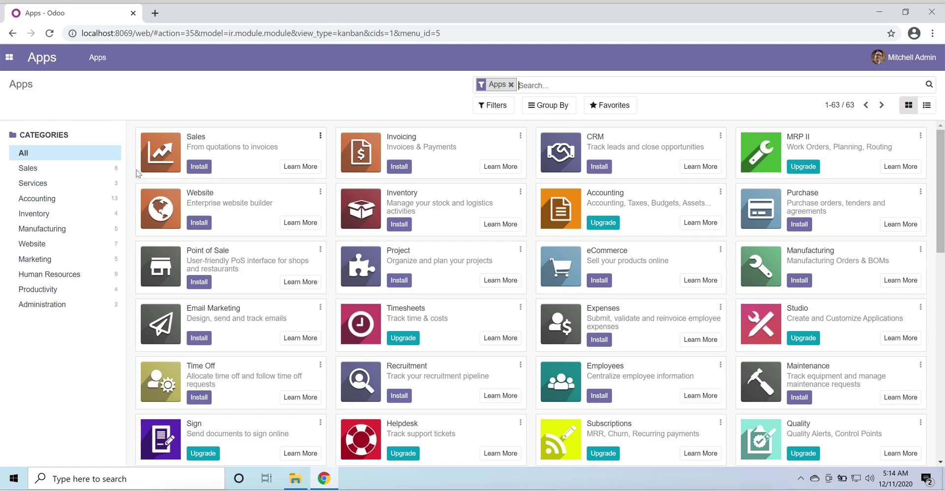
scroll(130, 191, down, 10)
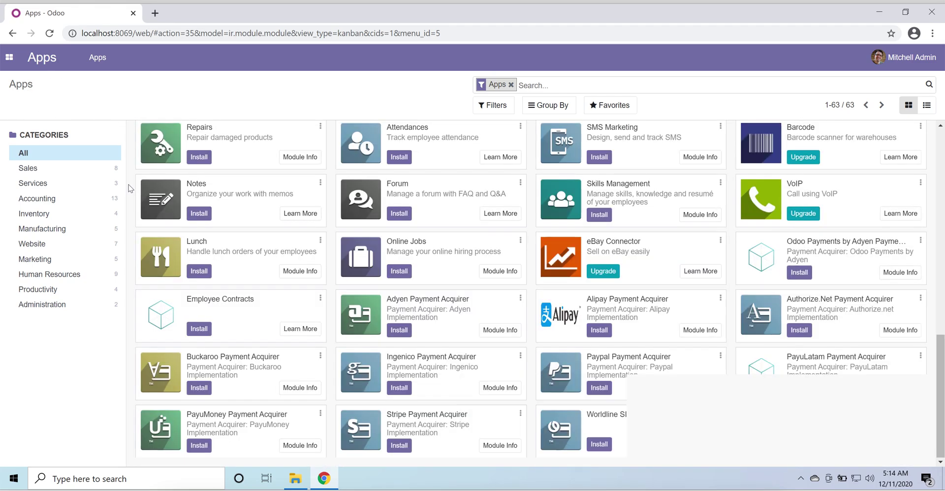
scroll(129, 188, up, 10)
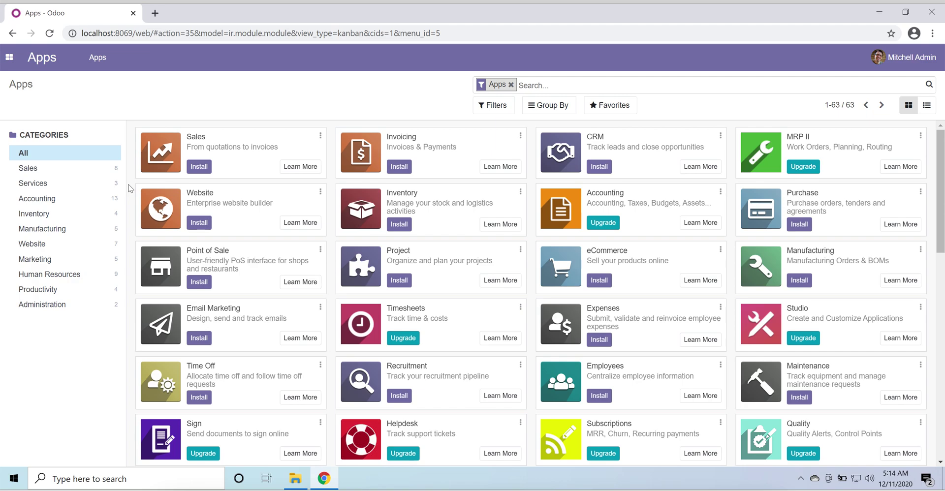
click(200, 167)
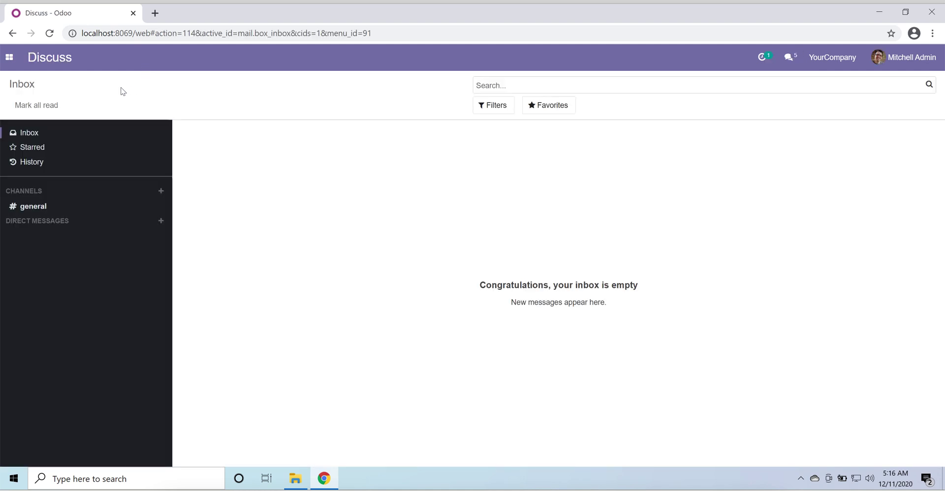
Step: Return to Apps, confirm Sales and Invoicing are installed, and install CRM
click(9, 58)
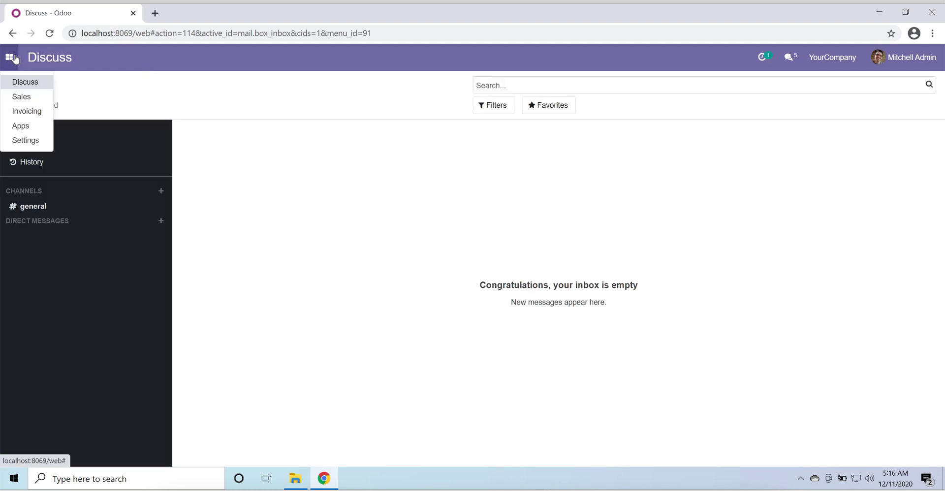
click(35, 130)
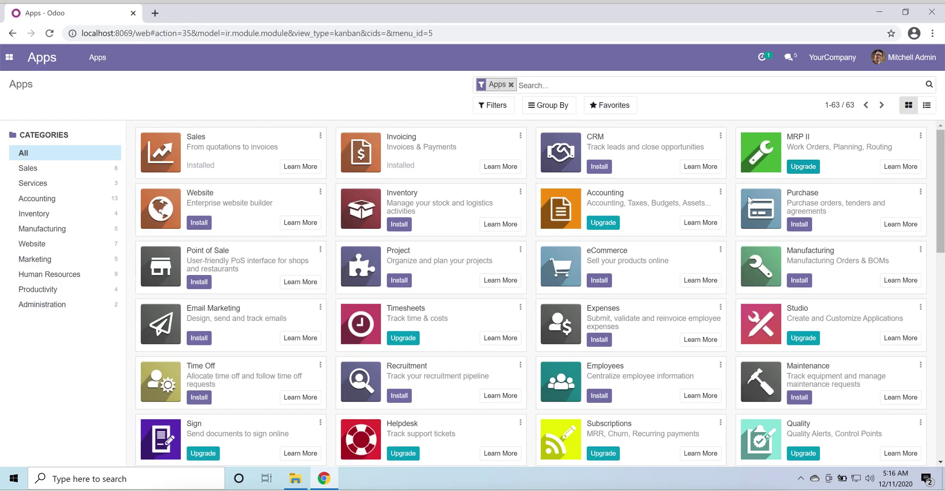
scroll(736, 206, down, 10)
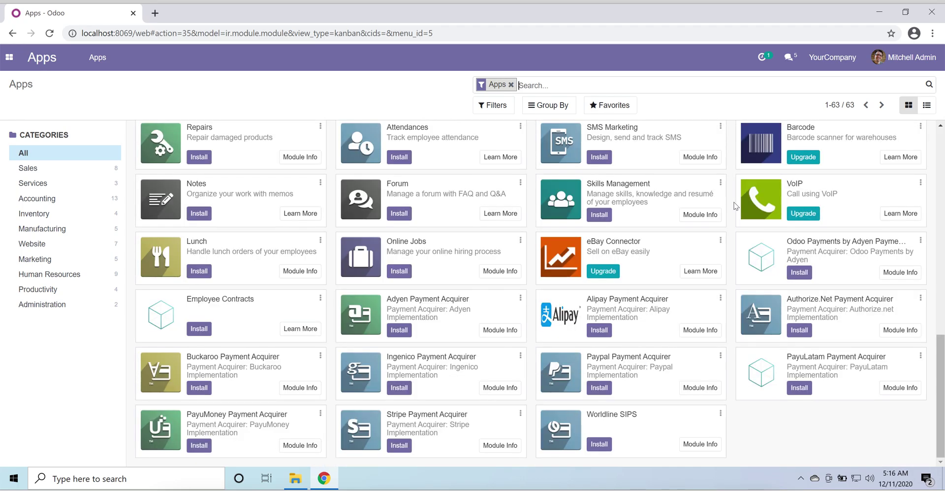
scroll(736, 205, up, 6)
scroll(735, 206, up, 5)
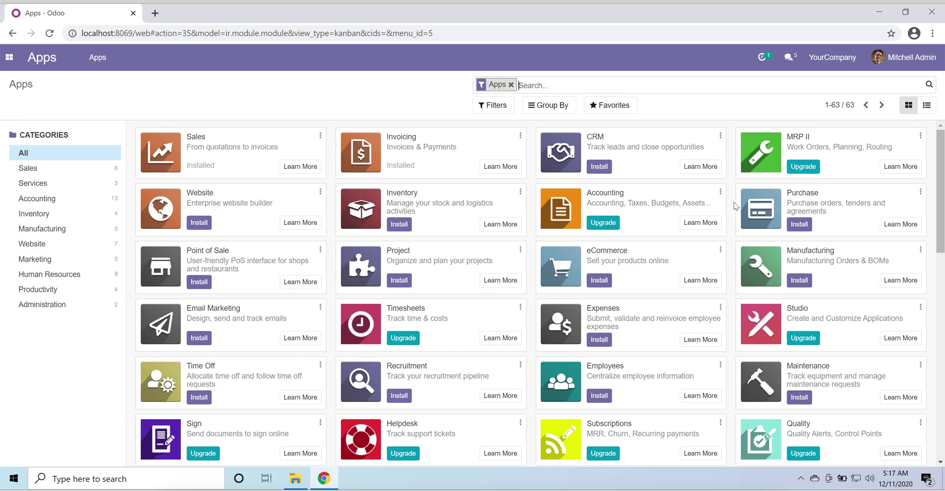
scroll(531, 270, down, 8)
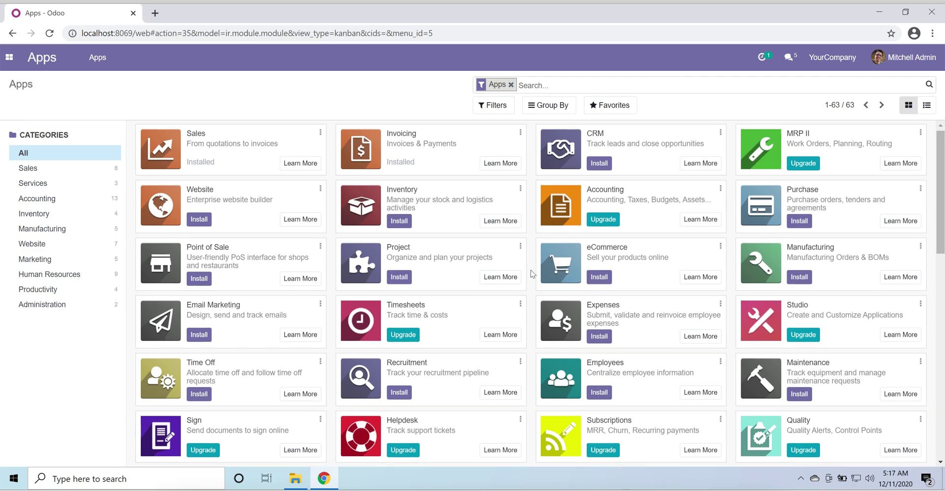
scroll(531, 270, down, 1)
scroll(531, 270, up, 10)
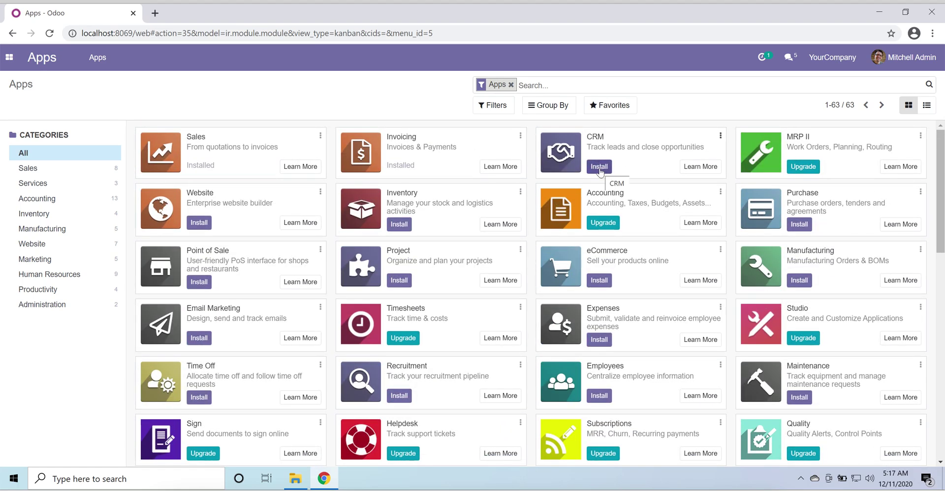
click(599, 168)
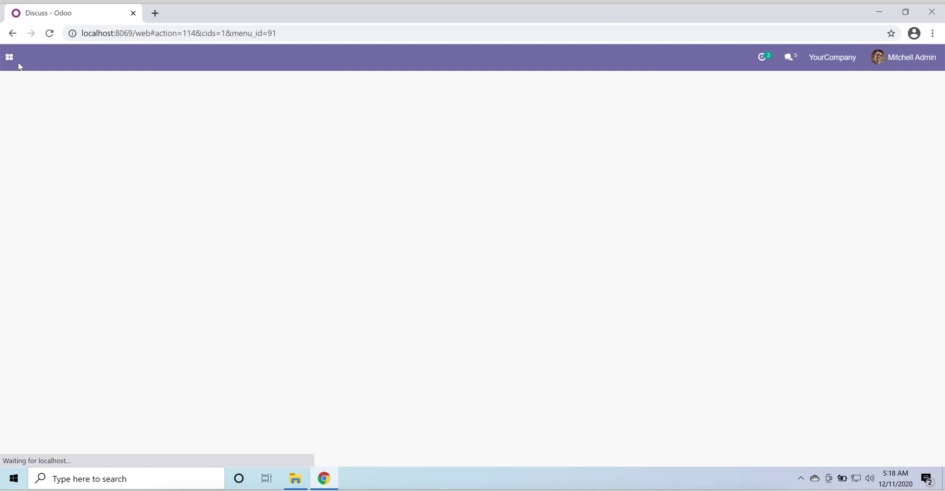
Step: Reopen the Apps catalogue and scroll through to confirm Sales, Invoicing and CRM are installed
click(16, 61)
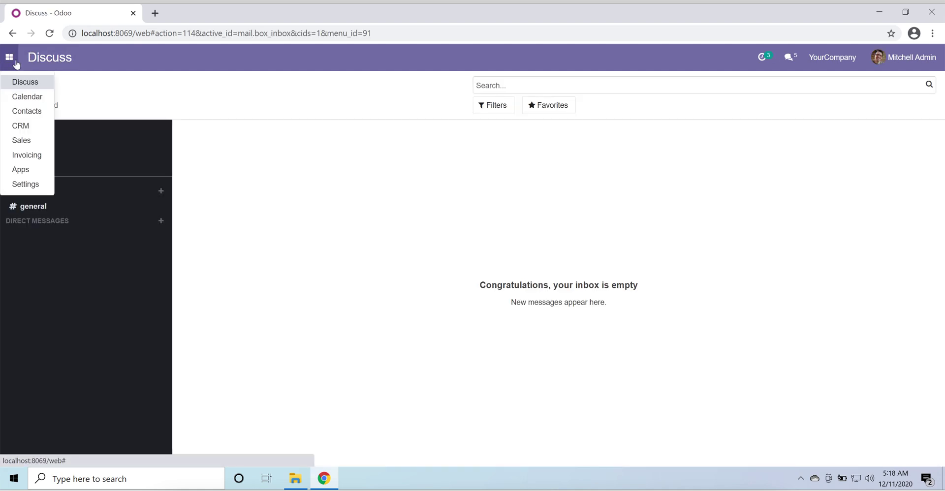
click(36, 171)
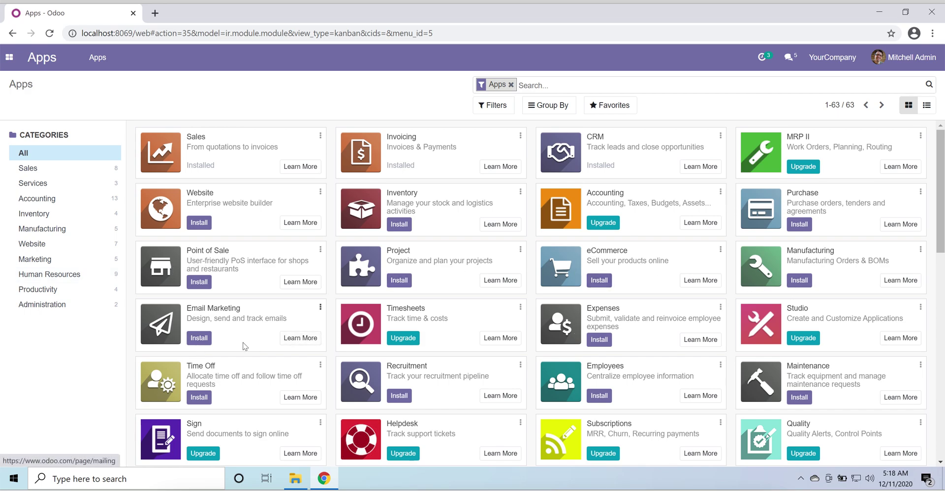
scroll(427, 333, down, 4)
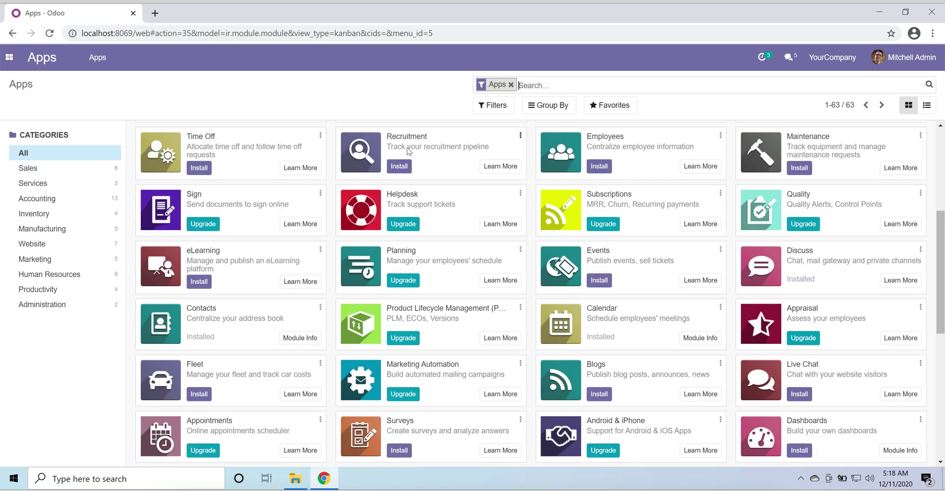
scroll(409, 149, up, 2)
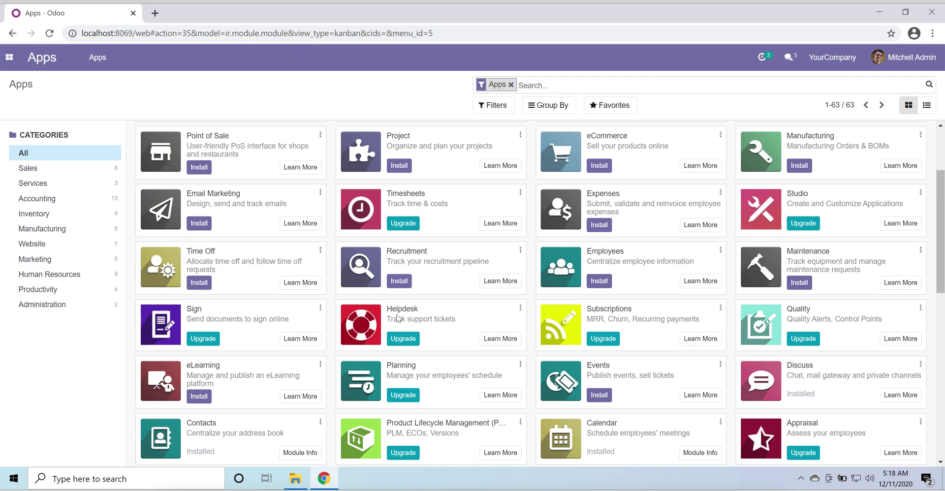
scroll(277, 317, down, 1)
scroll(278, 317, down, 3)
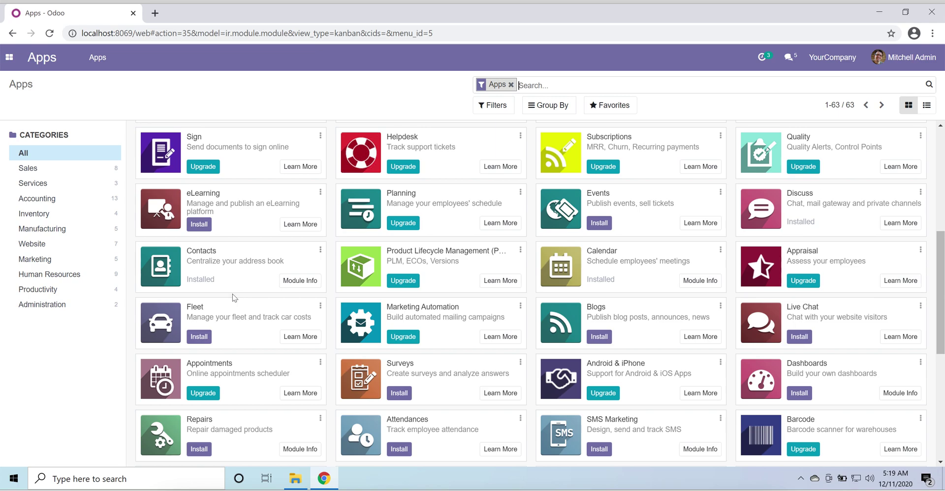
scroll(234, 277, down, 1)
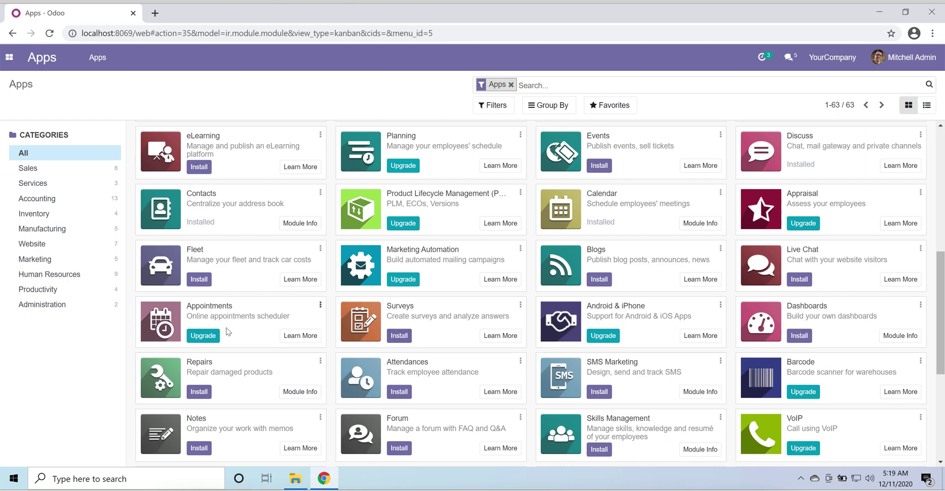
scroll(228, 332, down, 4)
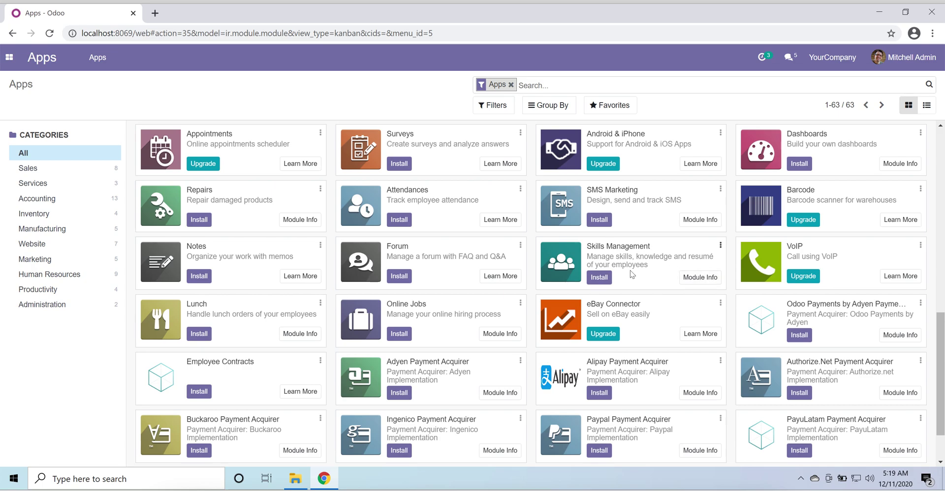
scroll(216, 280, down, 1)
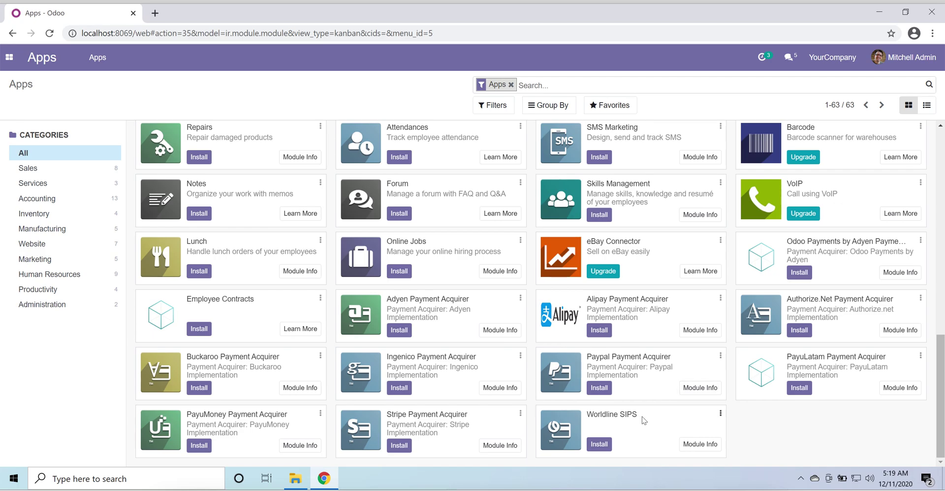
scroll(257, 387, up, 12)
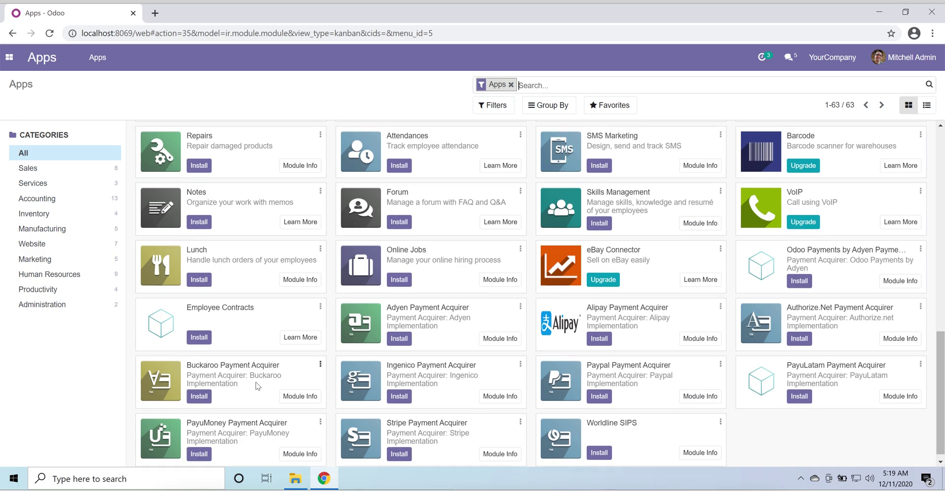